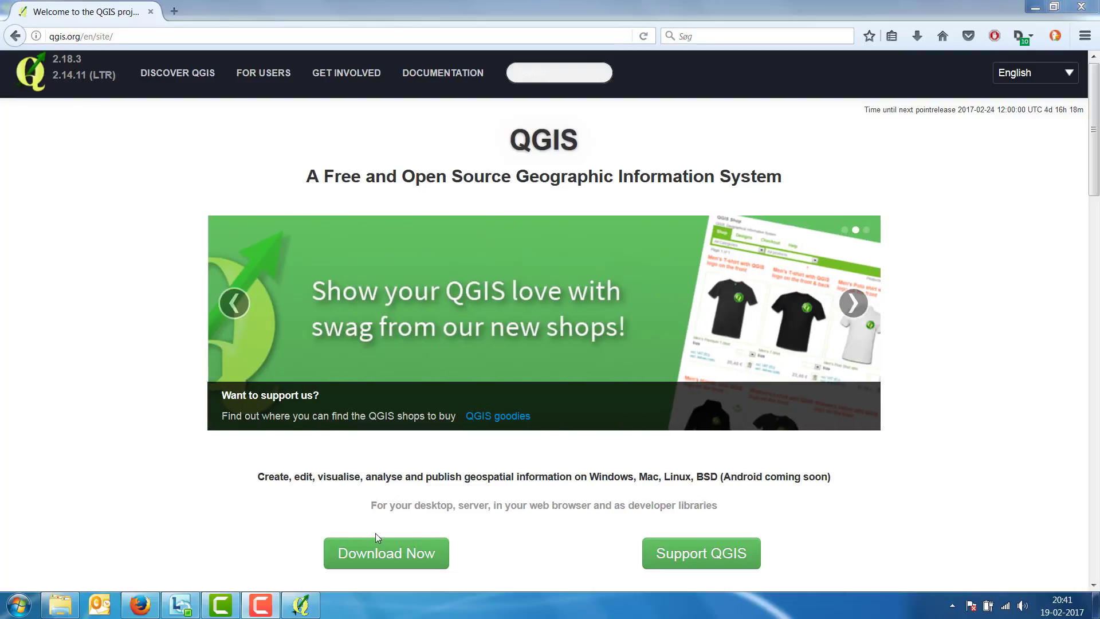
Go from qgis.org to the download page and show the Download for Windows installers.
left_click(376, 553)
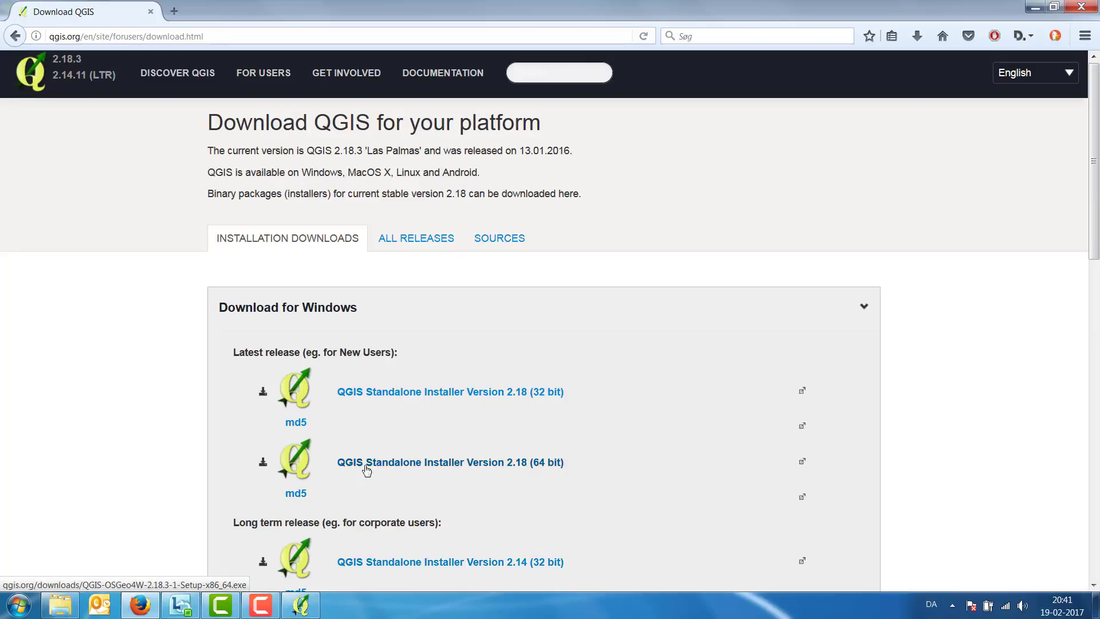
left_click_drag(1097, 135, 1077, 340)
scroll(1077, 346, "down", 2)
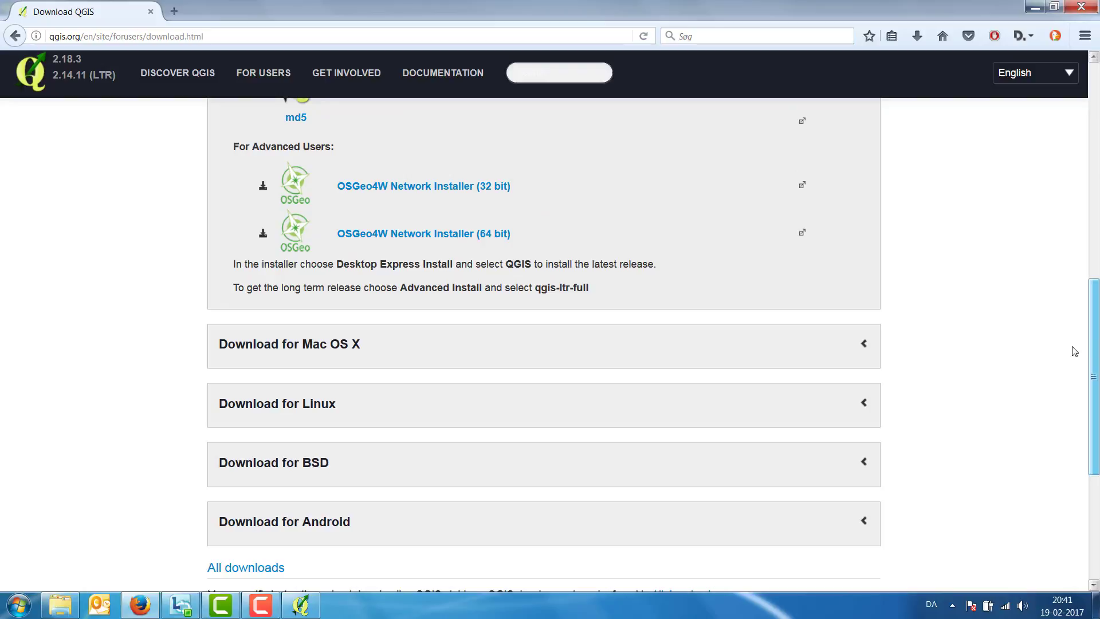
left_click_drag(1075, 351, 1070, 212)
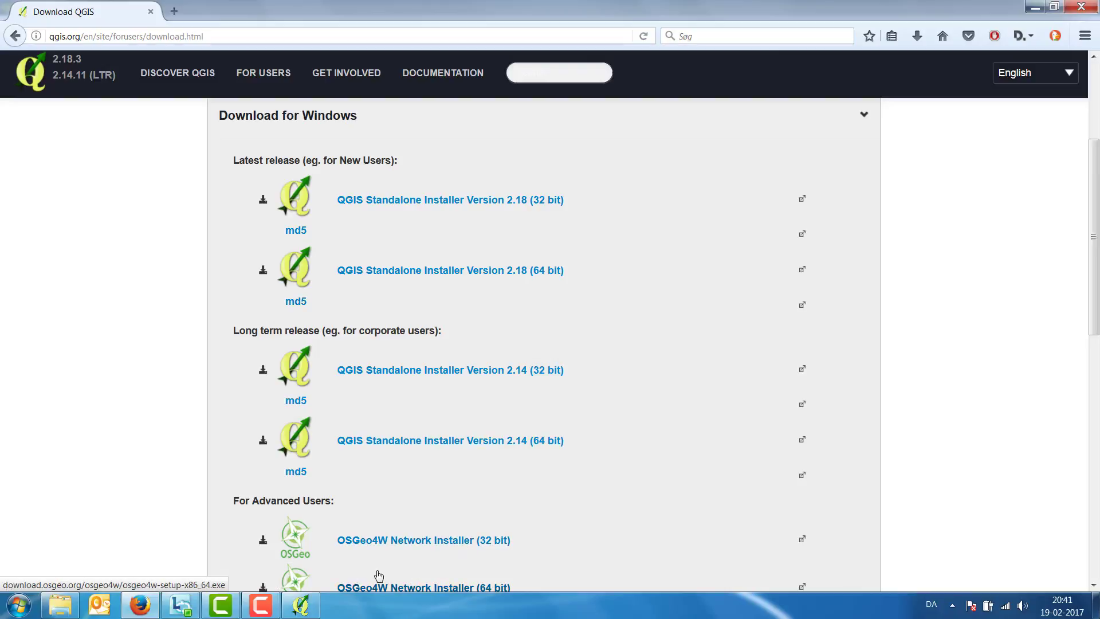
Minimize Firefox and QGIS, then launch QGIS Desktop 2.18.3 from the QGIS 2.18 Explorer folder.
left_click(1035, 8)
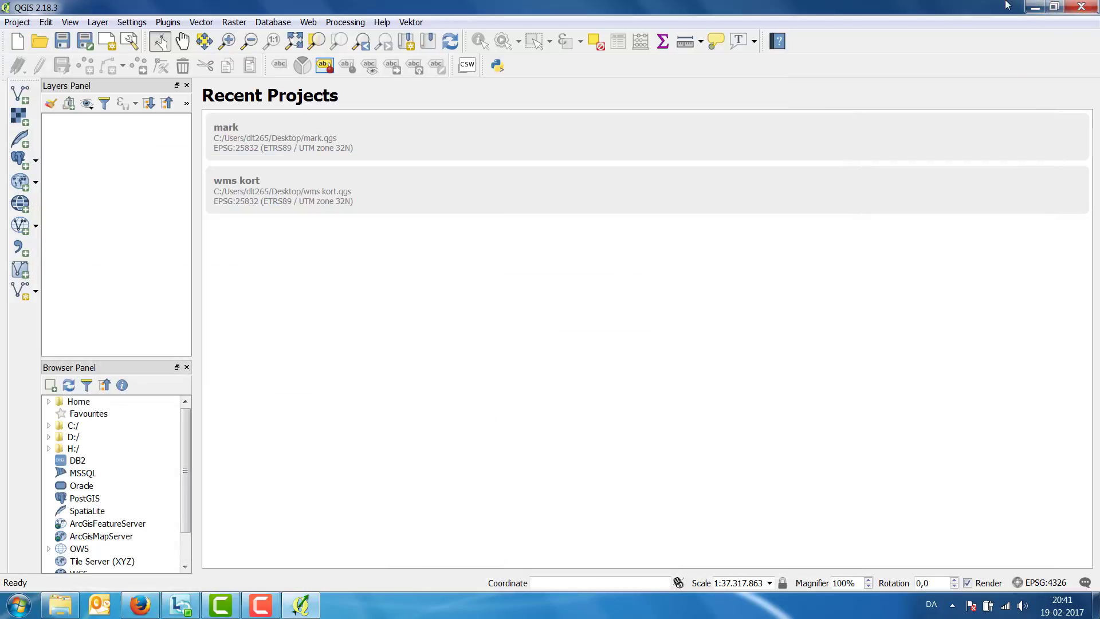
left_click(1033, 10)
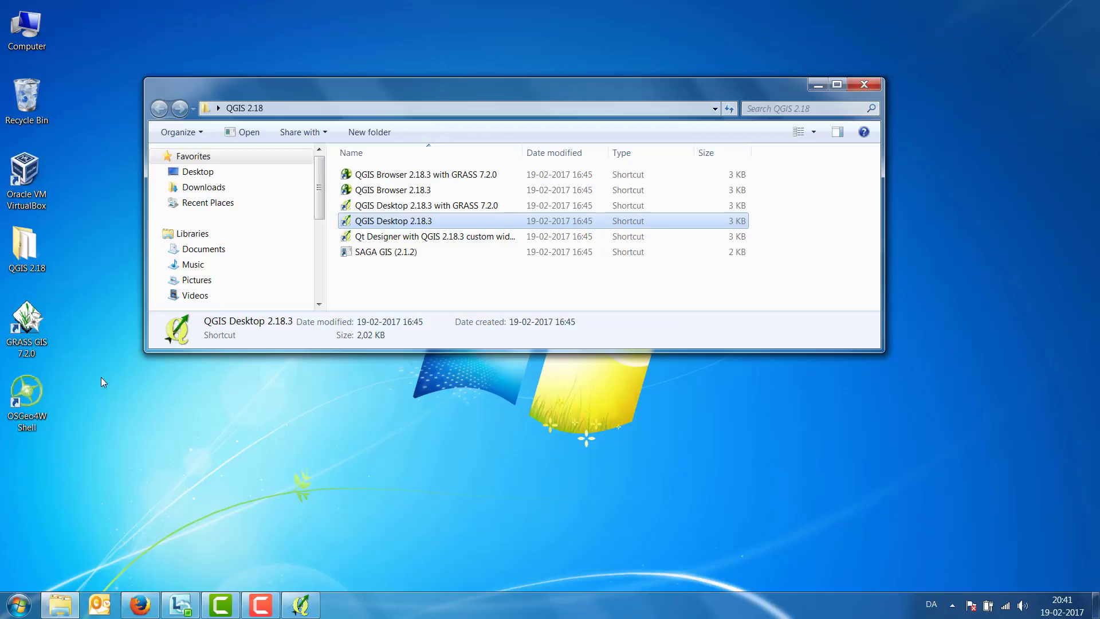
left_click(29, 252)
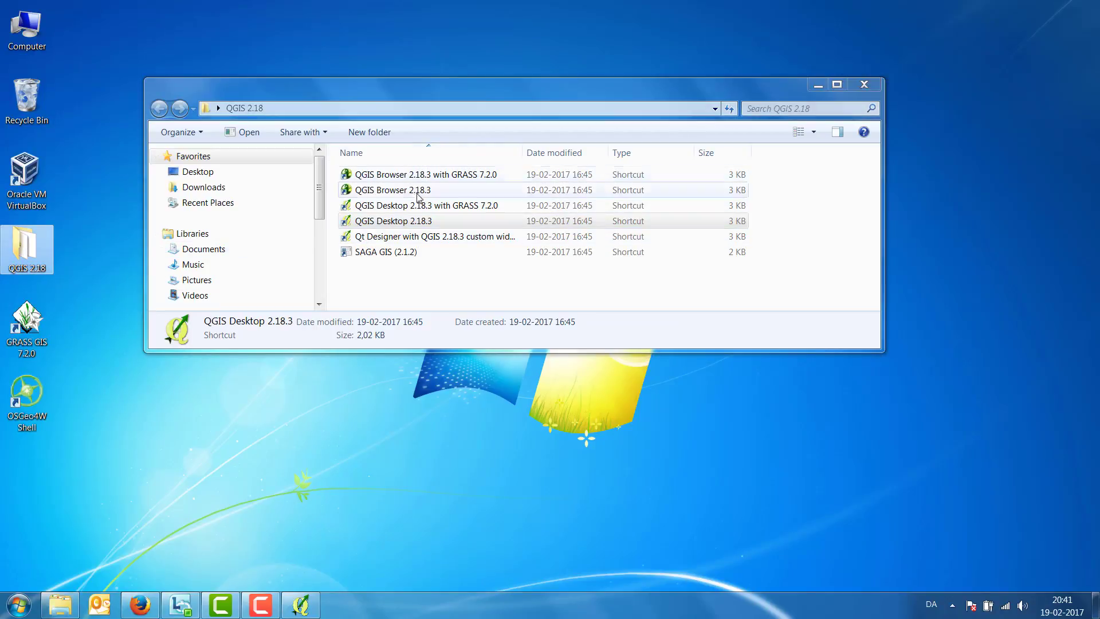
left_click(379, 222)
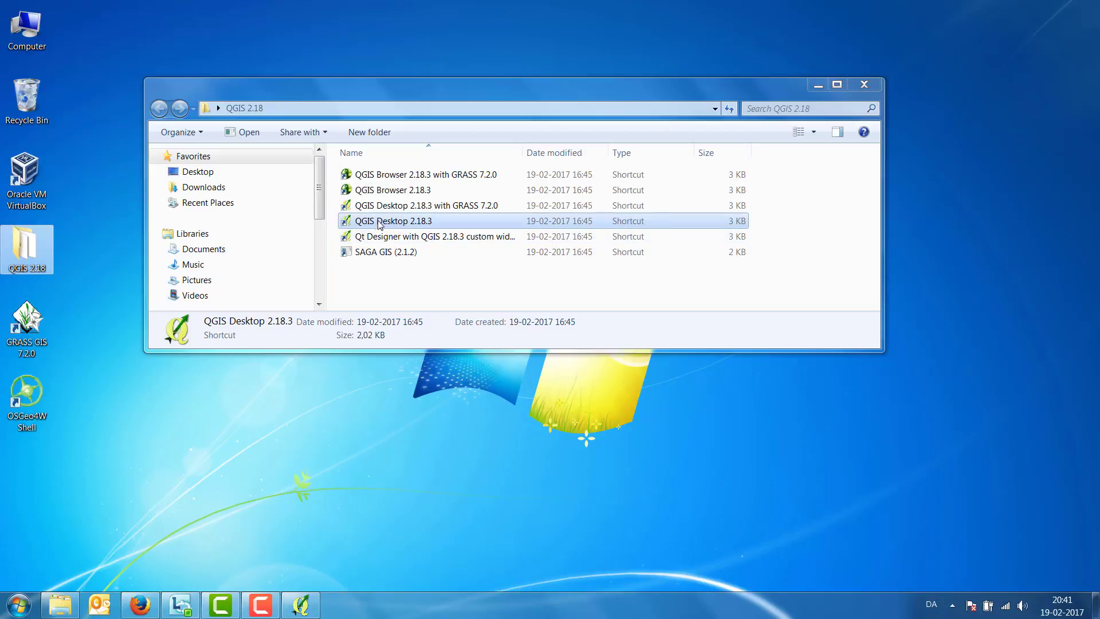
double_click(422, 225)
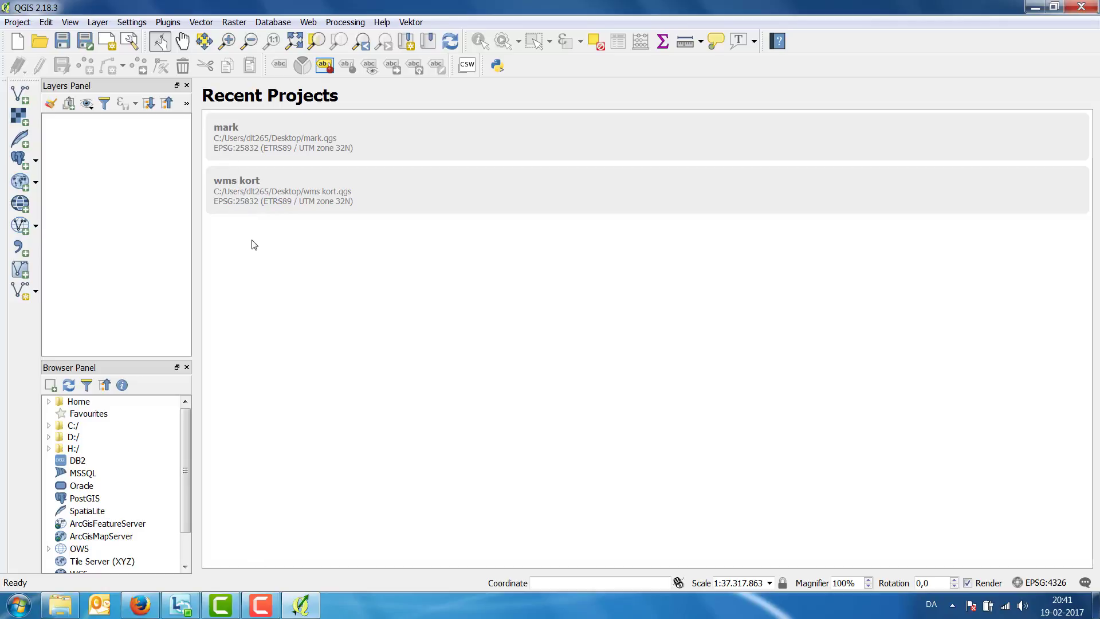
Open Settings > Options... to show the General preferences page.
left_click(132, 22)
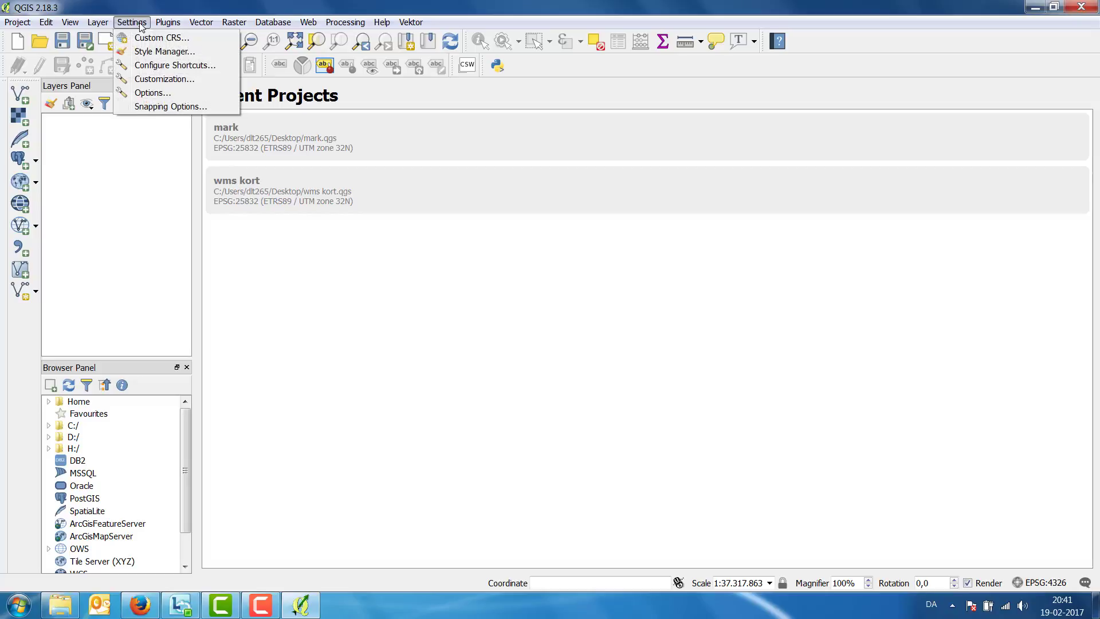
left_click(153, 93)
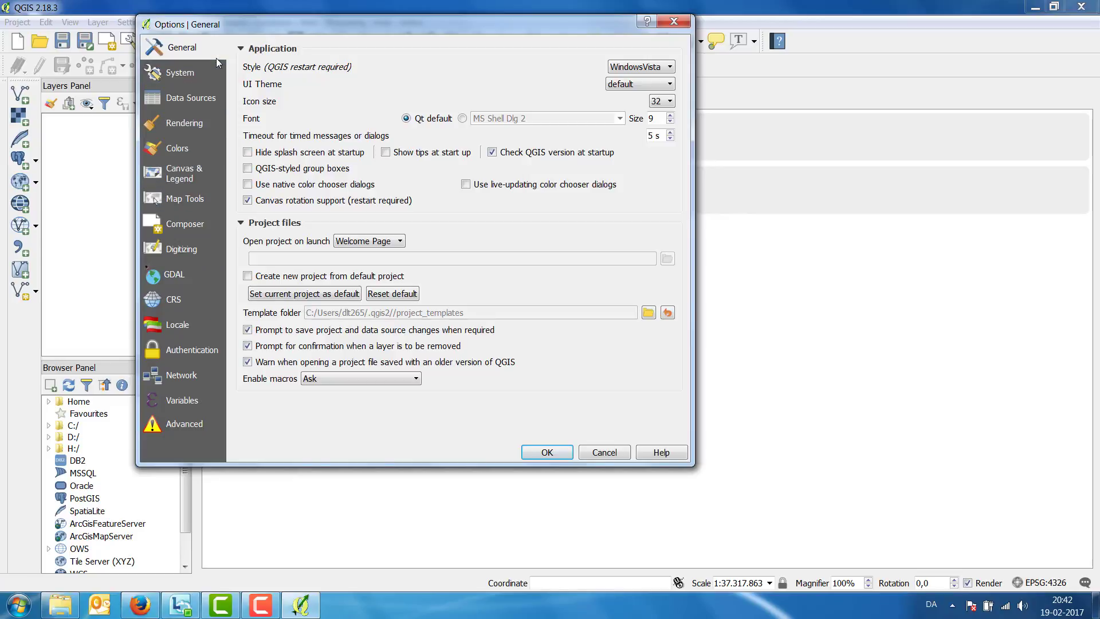
On the Canvas & Legend page, set the yellow selection colour to 50% opacity.
left_click(191, 173)
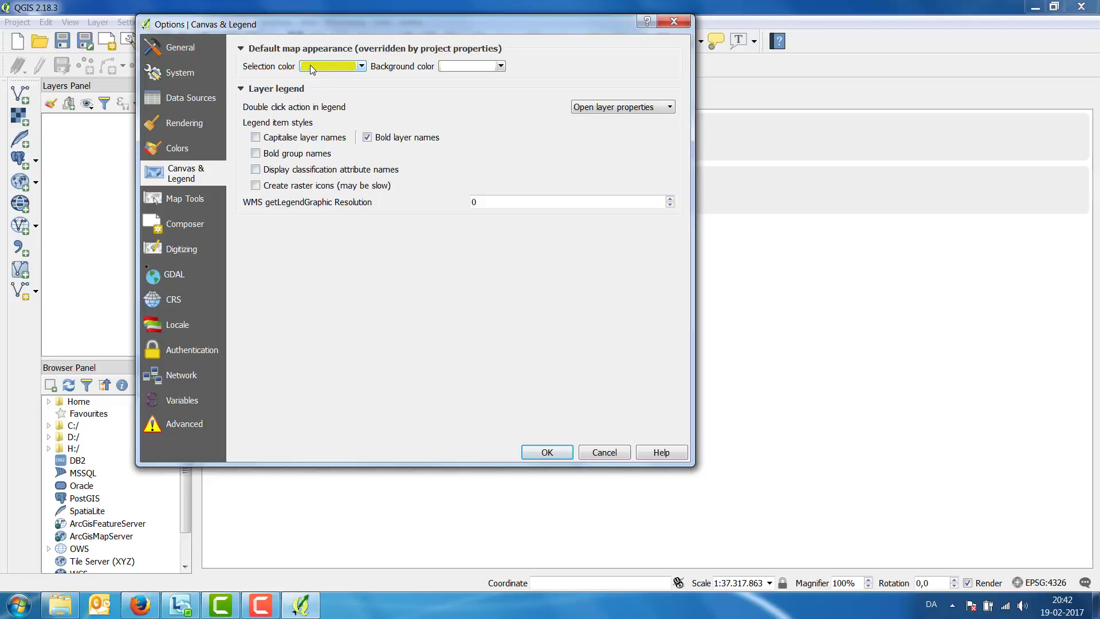
mouse_move(310, 66)
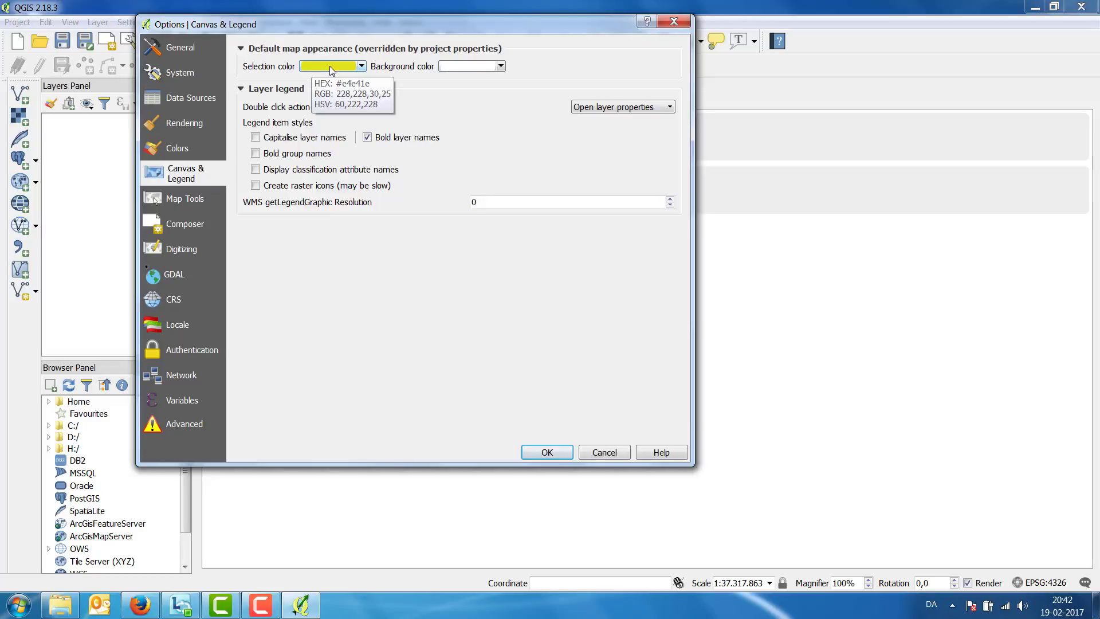
left_click(329, 66)
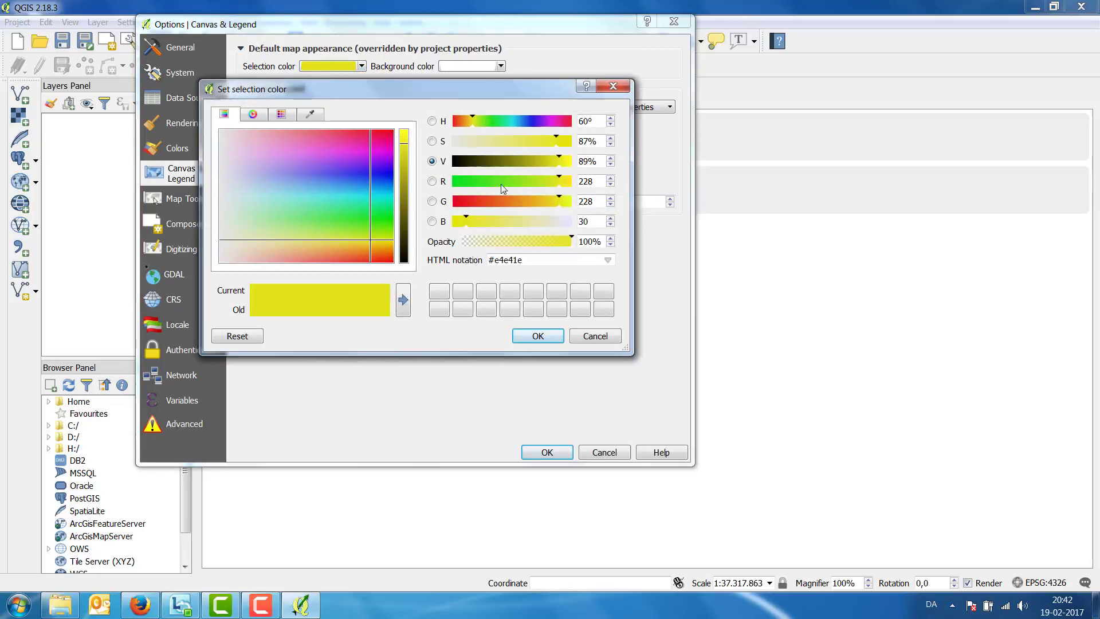
left_click_drag(571, 241, 519, 240)
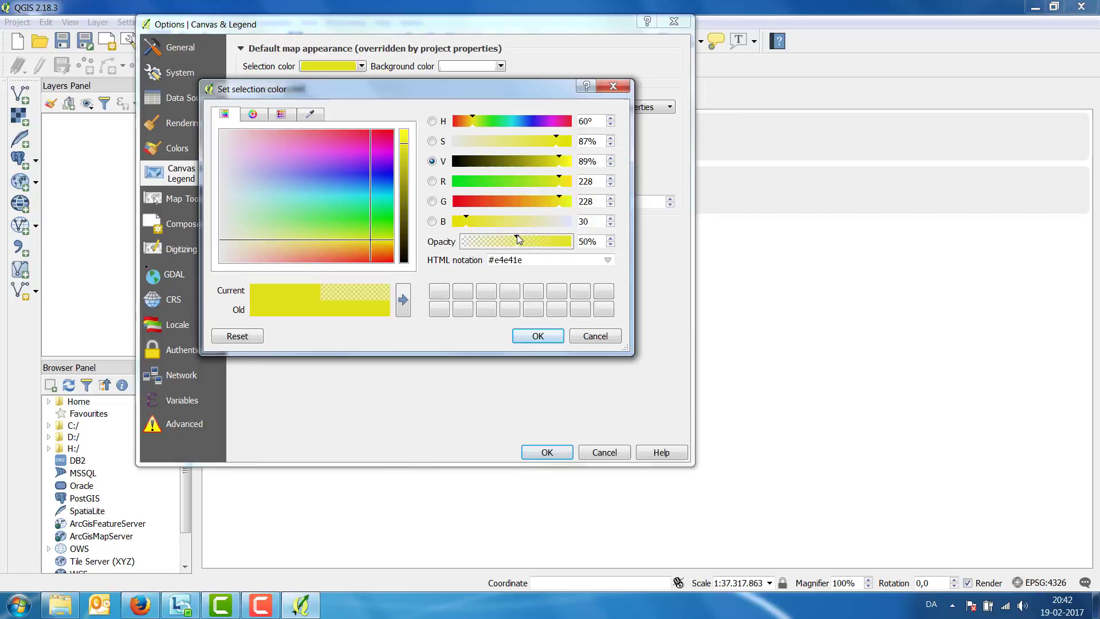
left_click(537, 335)
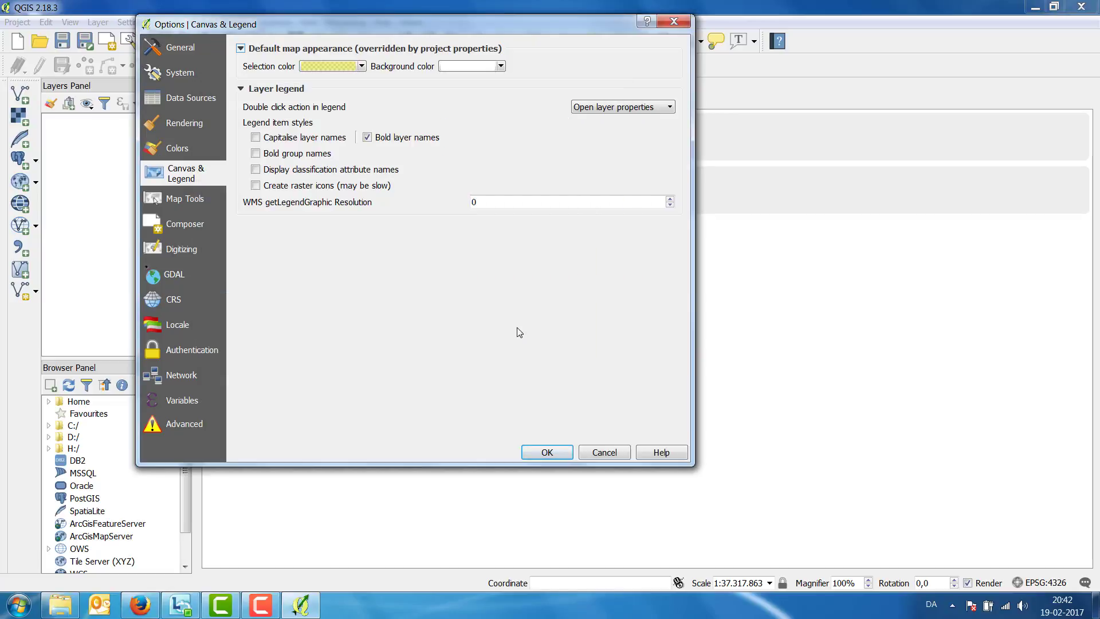
On the Digitizing page, set snapping tolerance 5 pixels, search radius in pixels, snap mode Off.
left_click(179, 252)
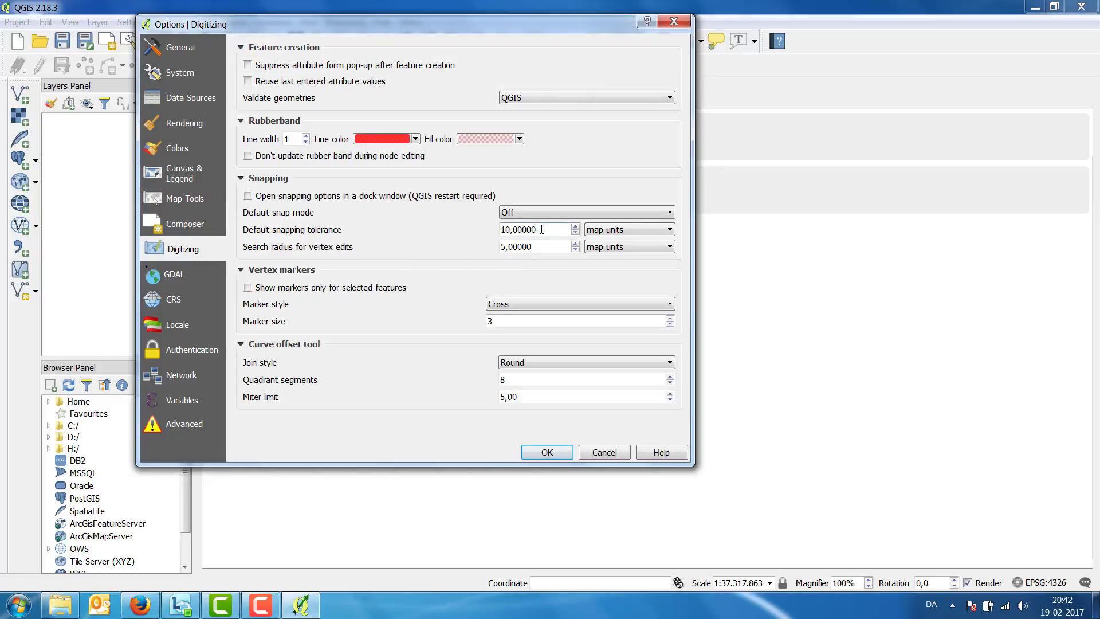
left_click_drag(541, 230, 503, 232)
type("5")
left_click(638, 230)
left_click(617, 252)
left_click(612, 254)
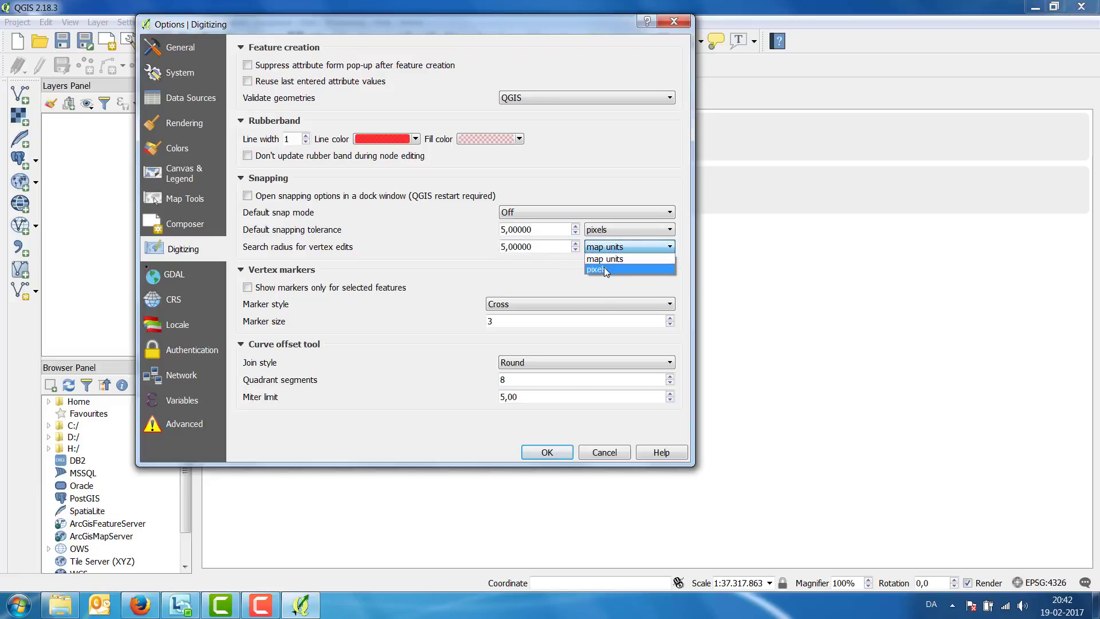
left_click(603, 267)
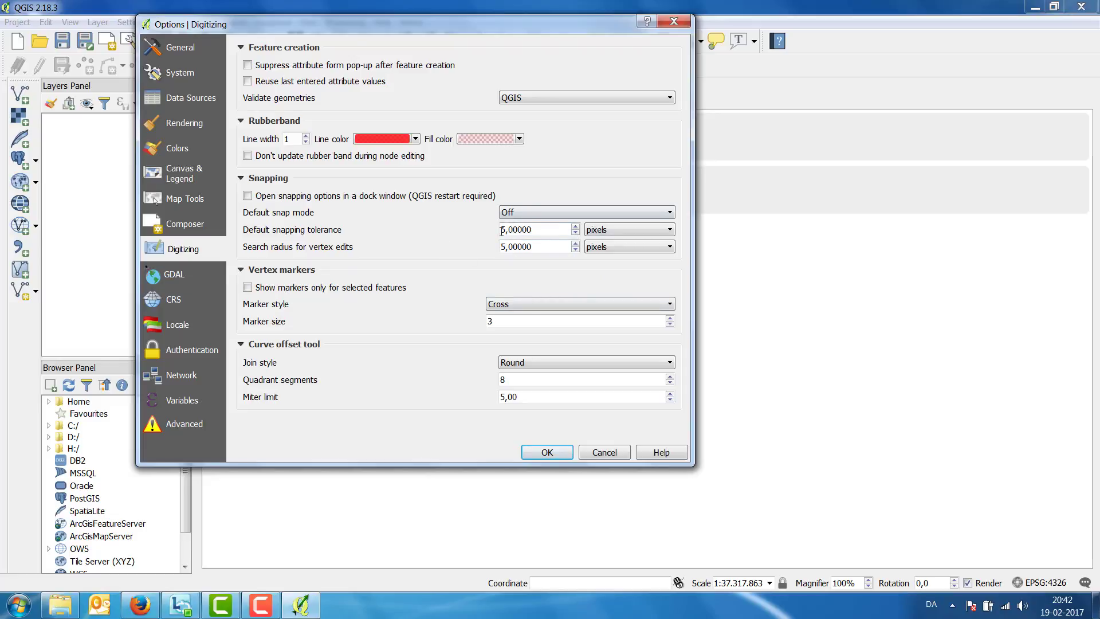
left_click(528, 212)
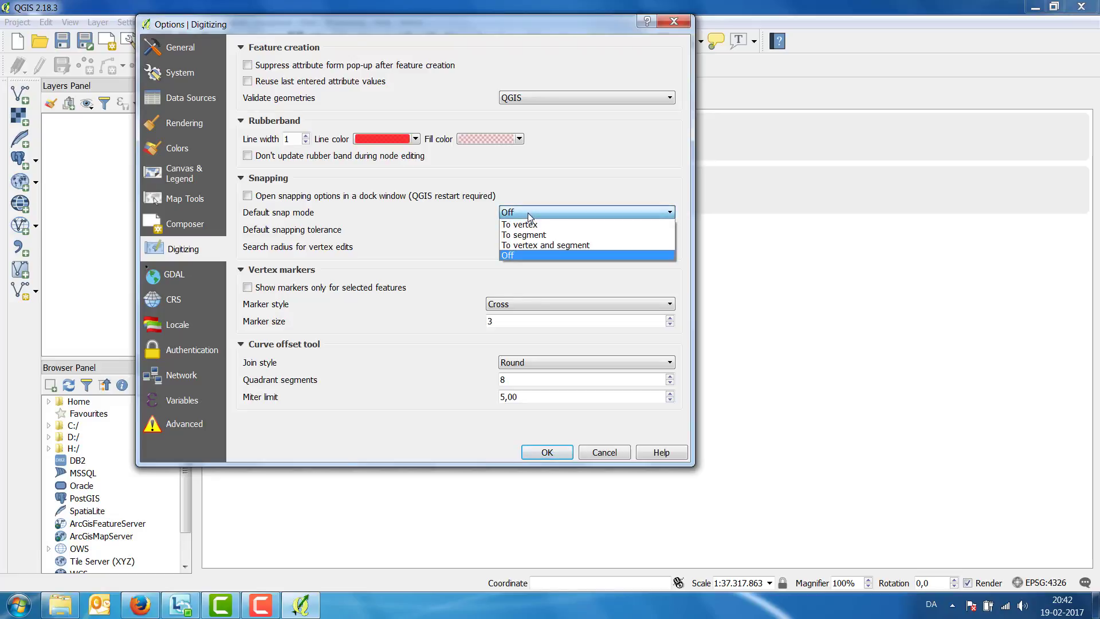
left_click(527, 212)
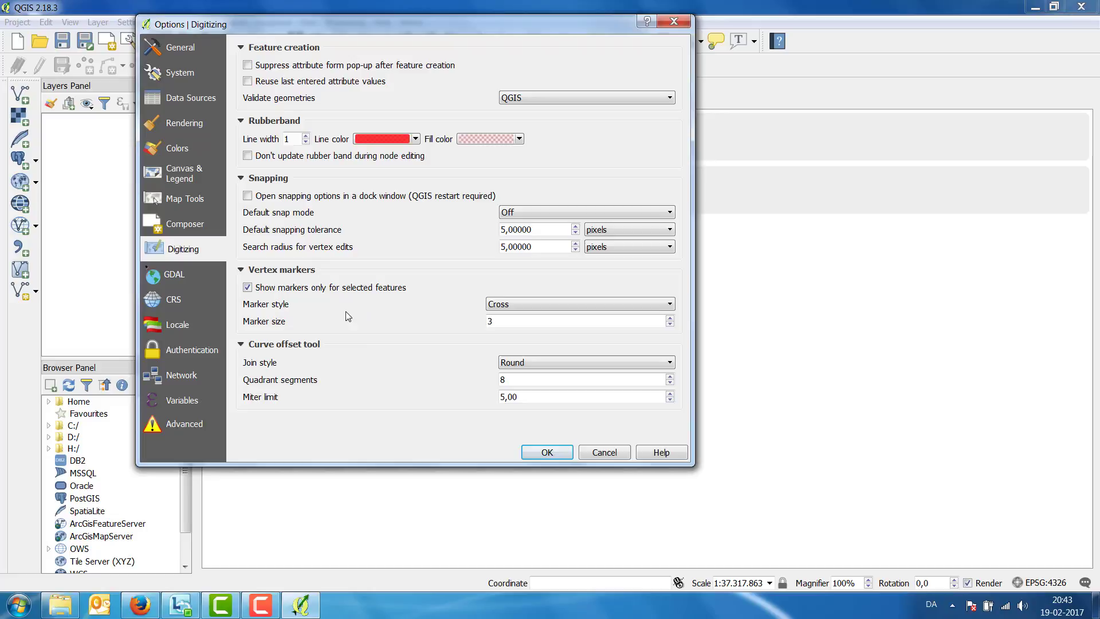
On the CRS page, set the new-project CRS to EPSG:25832, ETRS89 / UTM zone 32N.
left_click(160, 299)
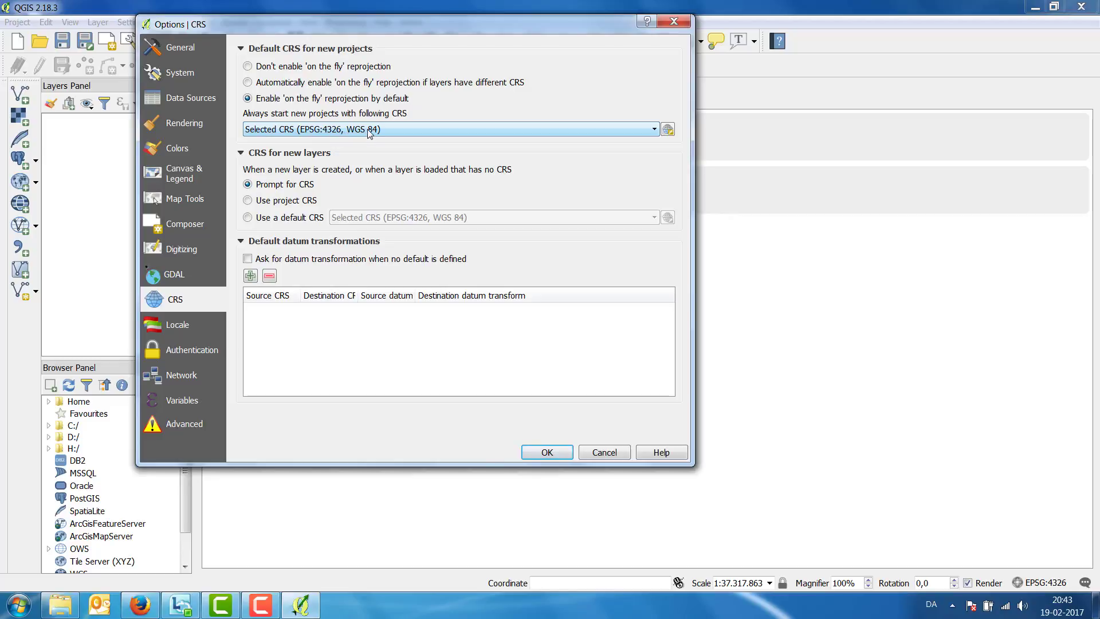
left_click(668, 130)
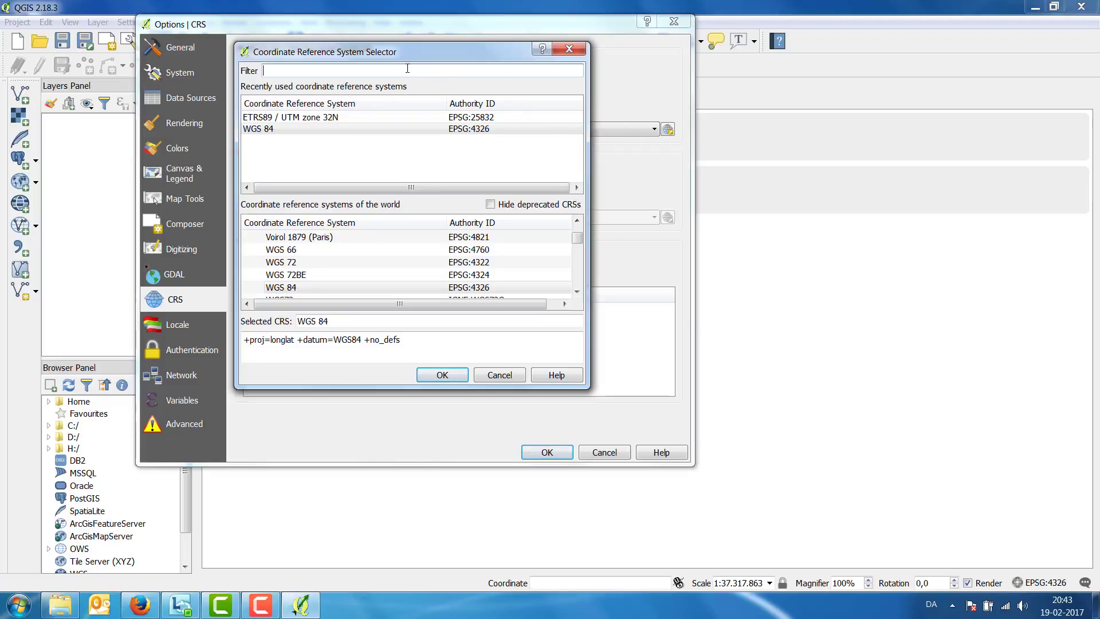
type("25")
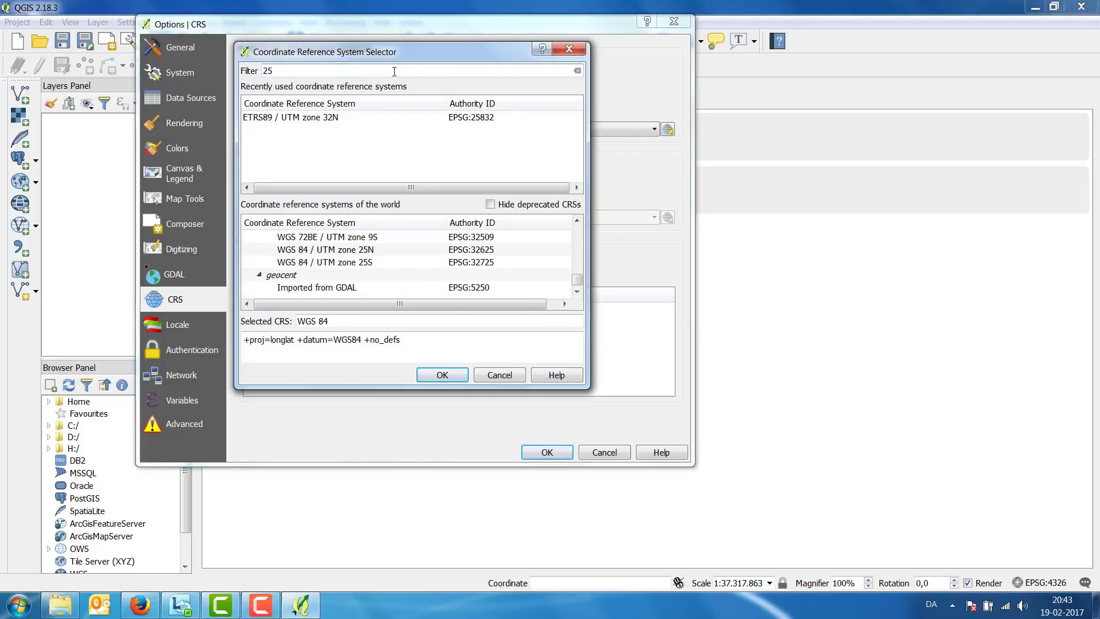
type("832")
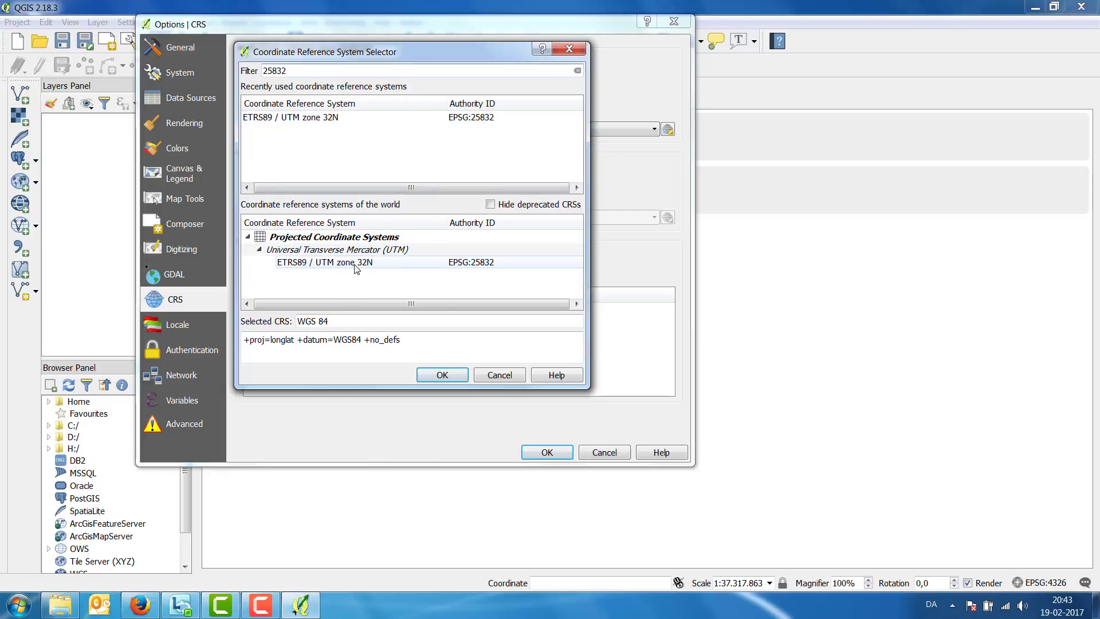
left_click(425, 263)
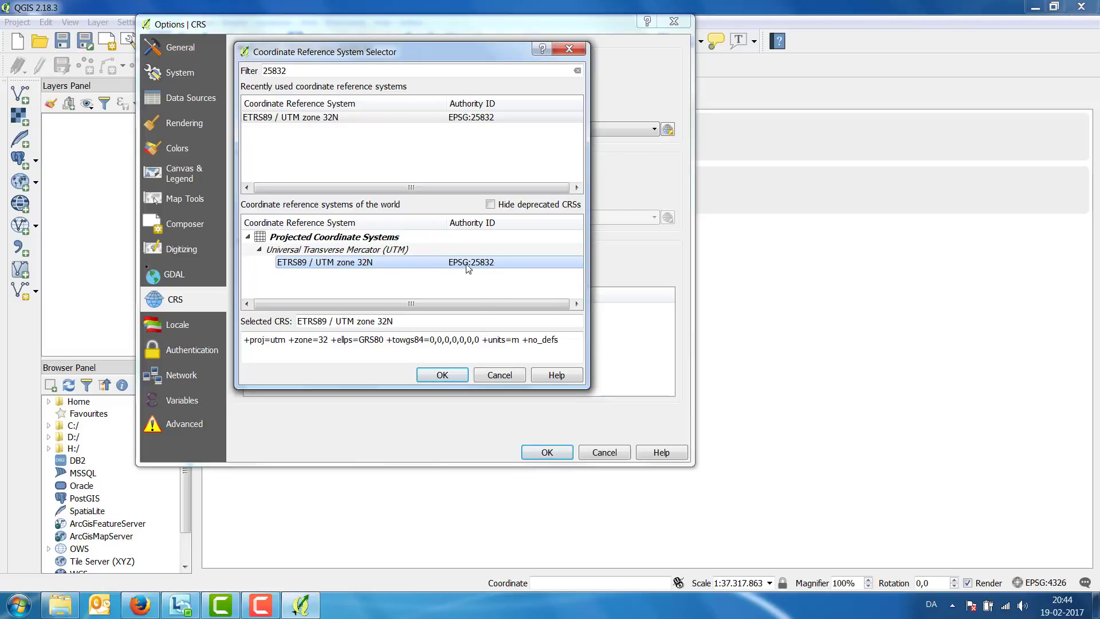
left_click(442, 376)
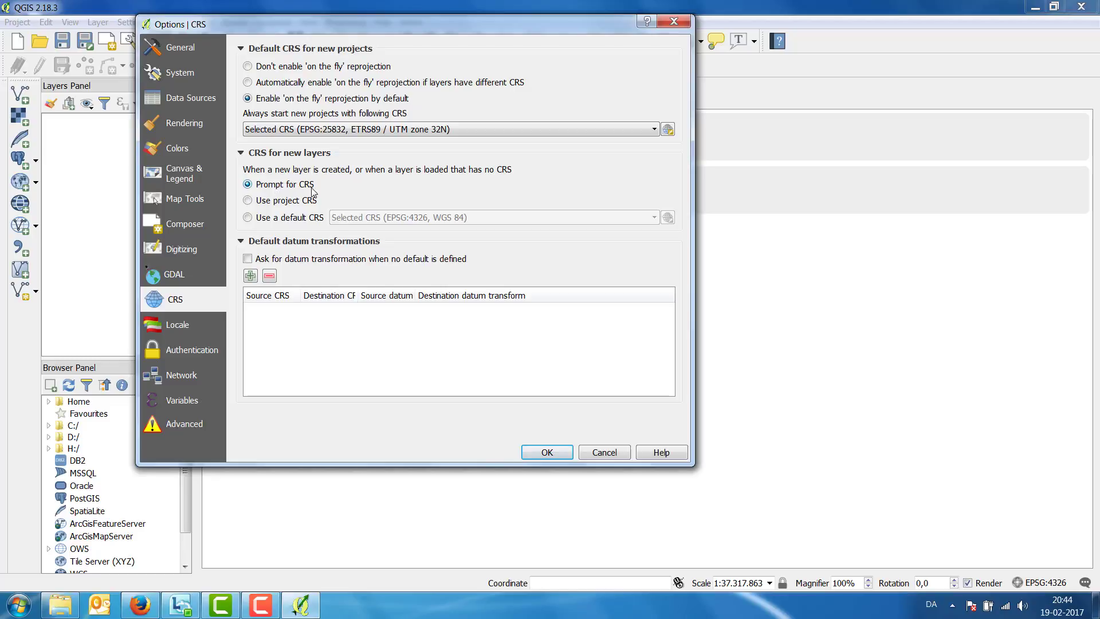
Store EPSG:25832 as the default layer CRS, then switch back to 'Prompt for CRS'.
left_click(248, 218)
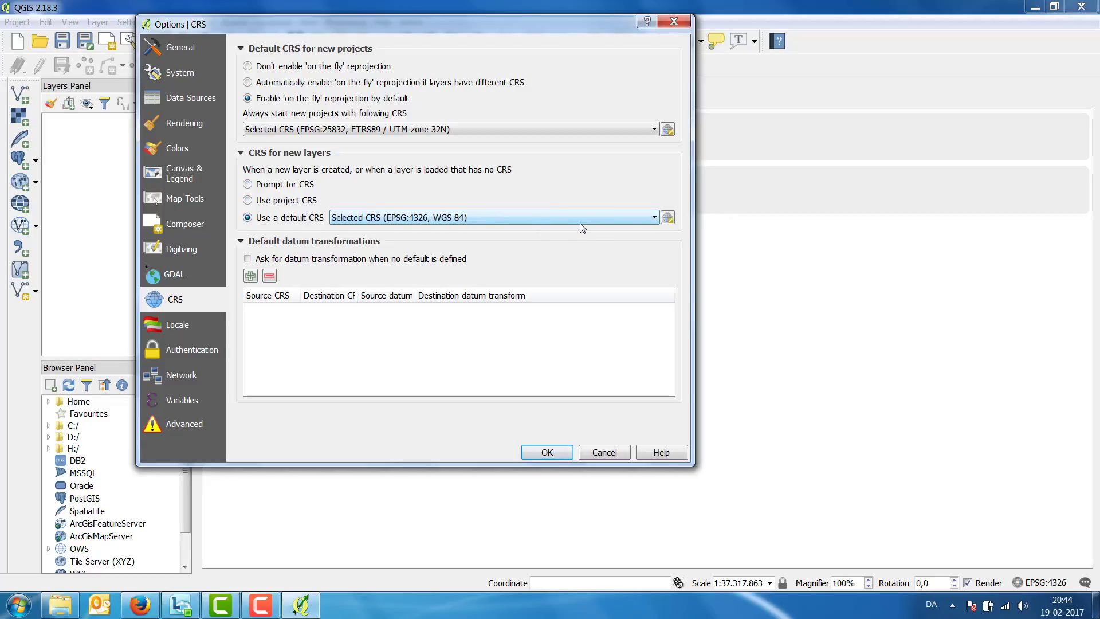
left_click(654, 219)
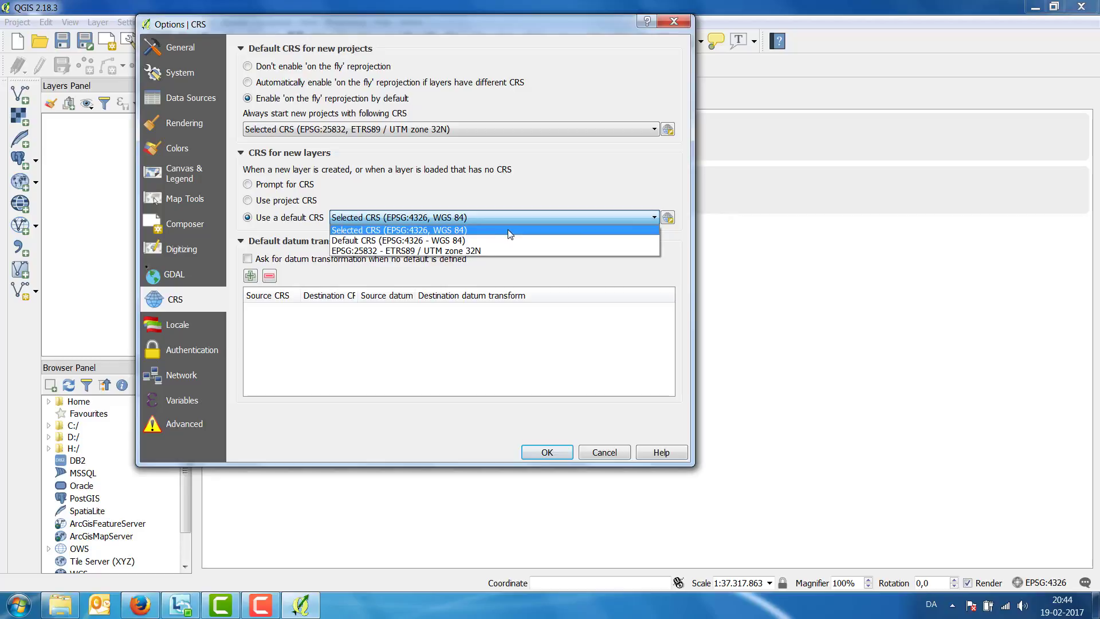
left_click(469, 250)
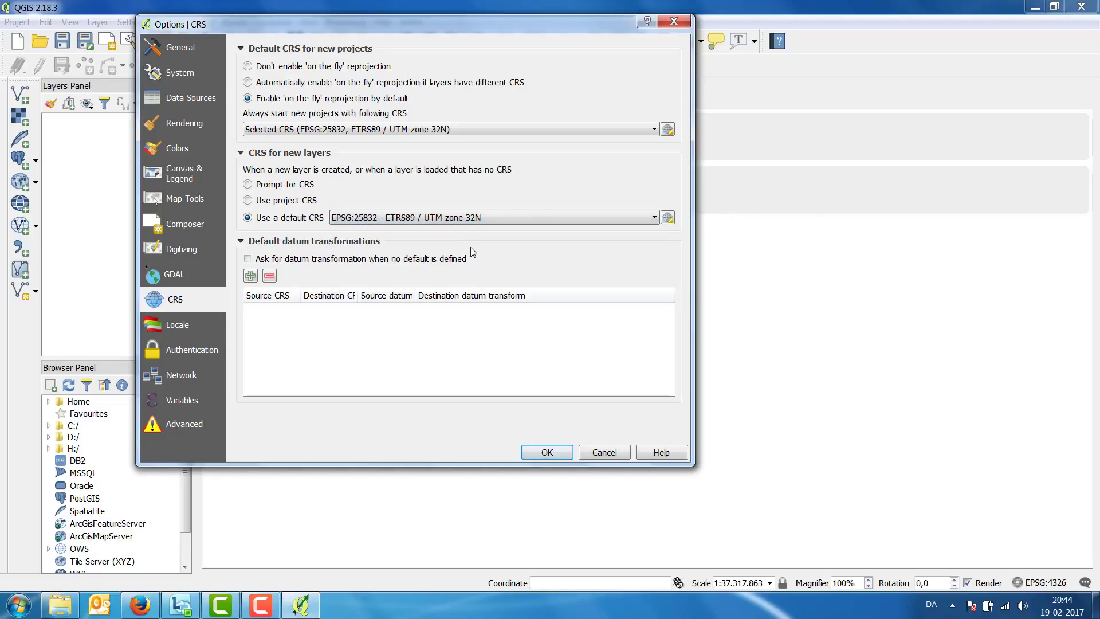
left_click(248, 184)
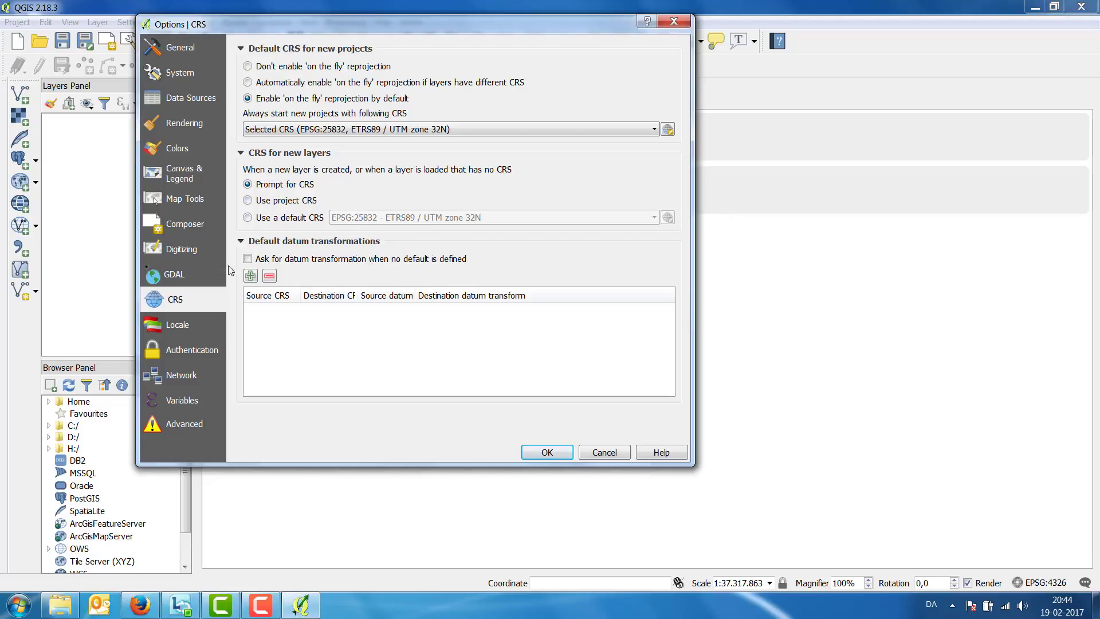
Keep the U.S. English locale, confirm Options with OK, and relaunch QGIS Desktop 2.18.3.
left_click(168, 325)
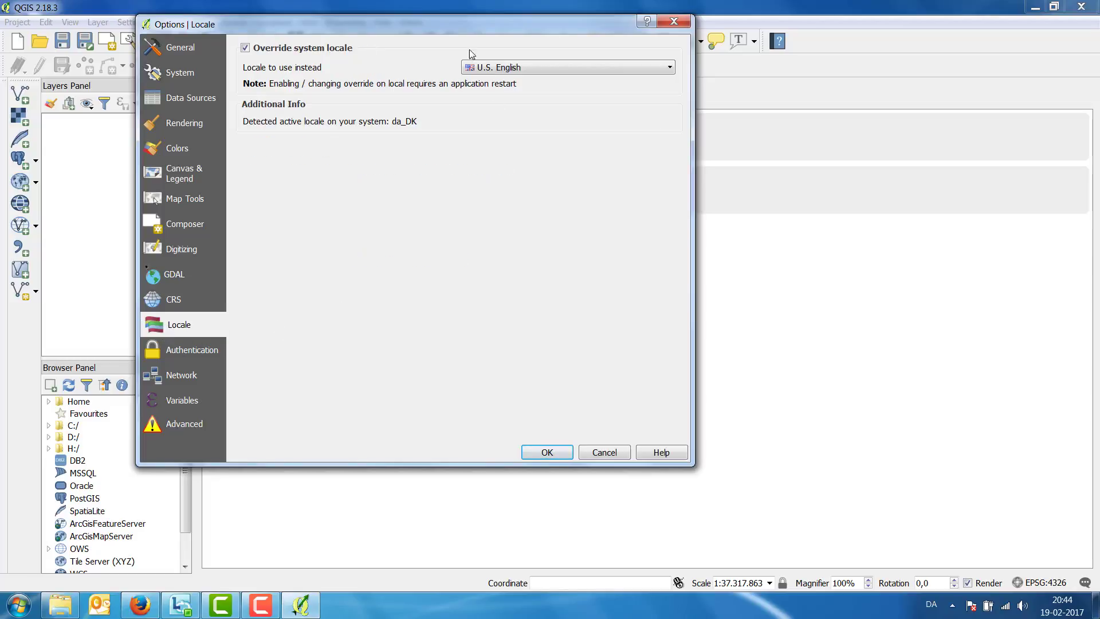
left_click(492, 68)
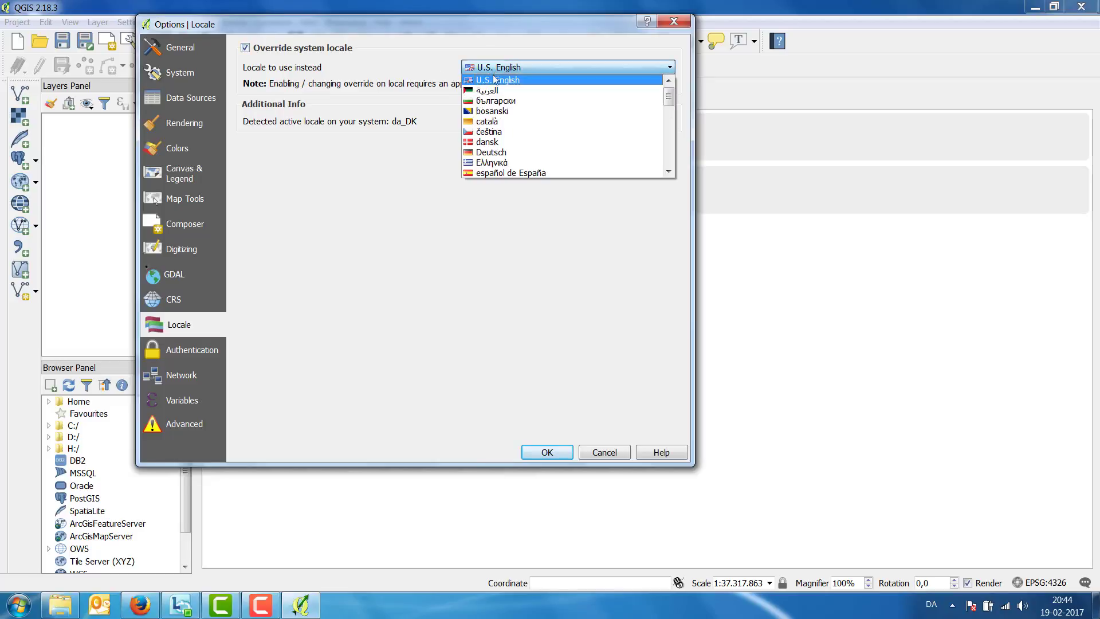
left_click(573, 78)
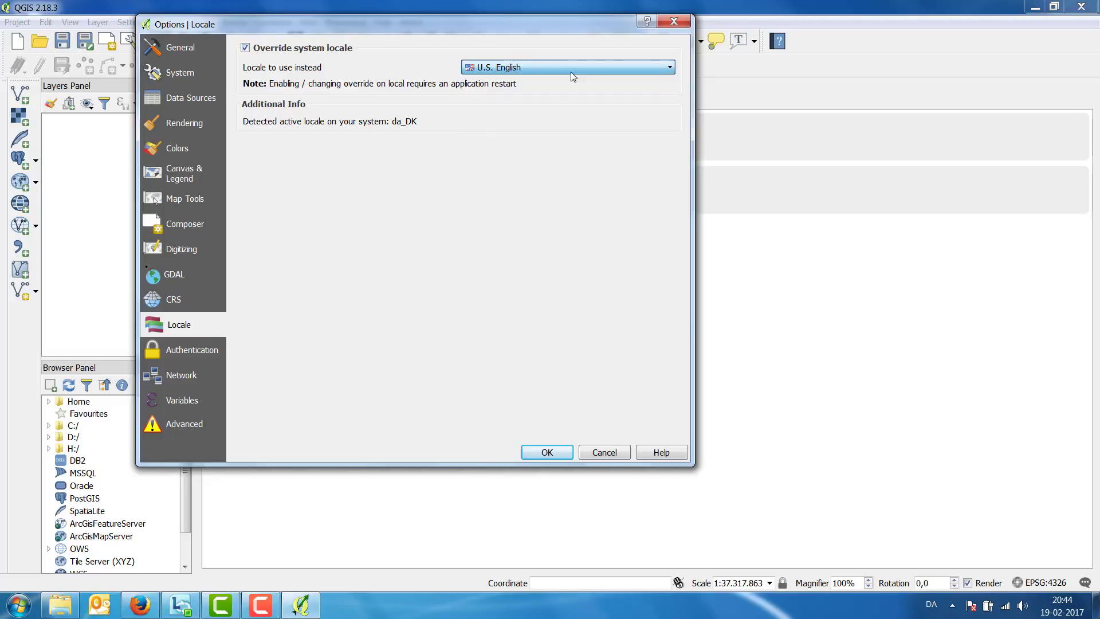
left_click(547, 452)
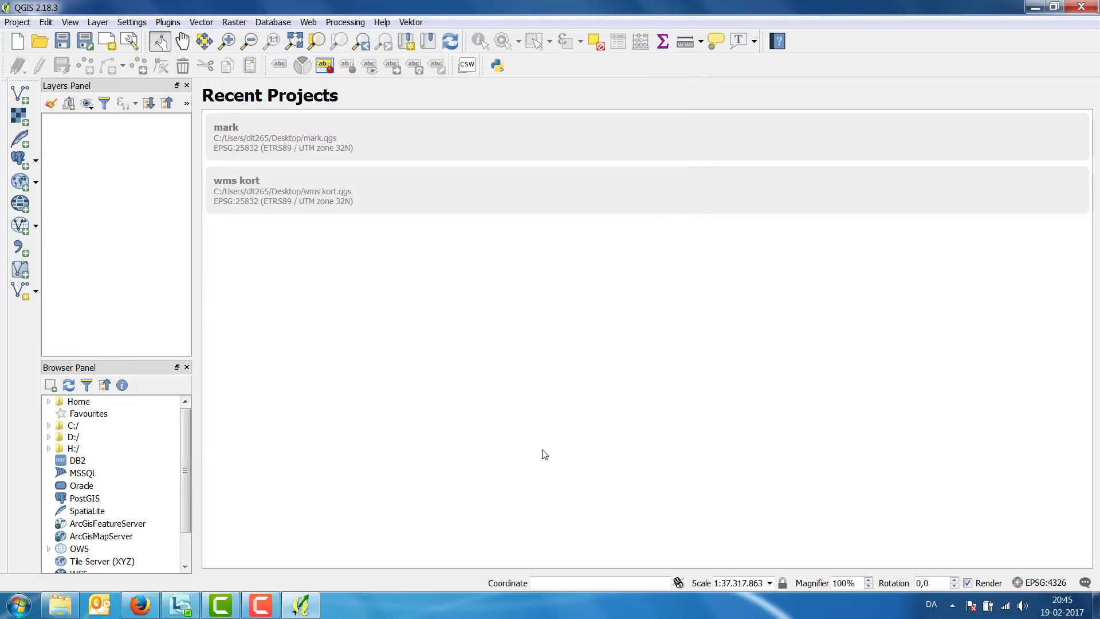
left_click(1087, 8)
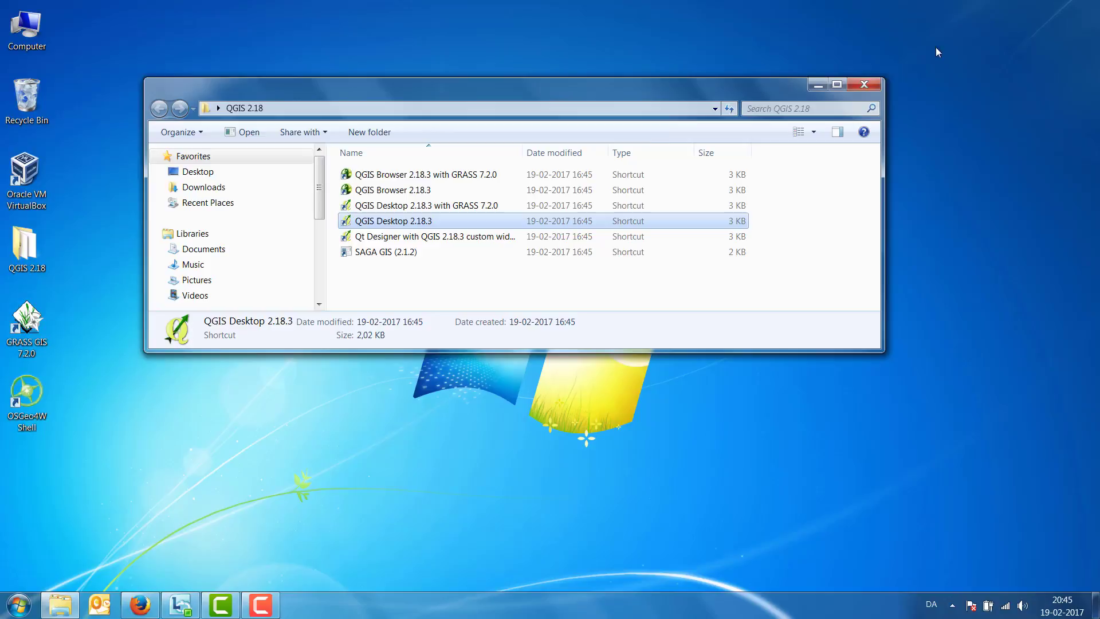
double_click(413, 225)
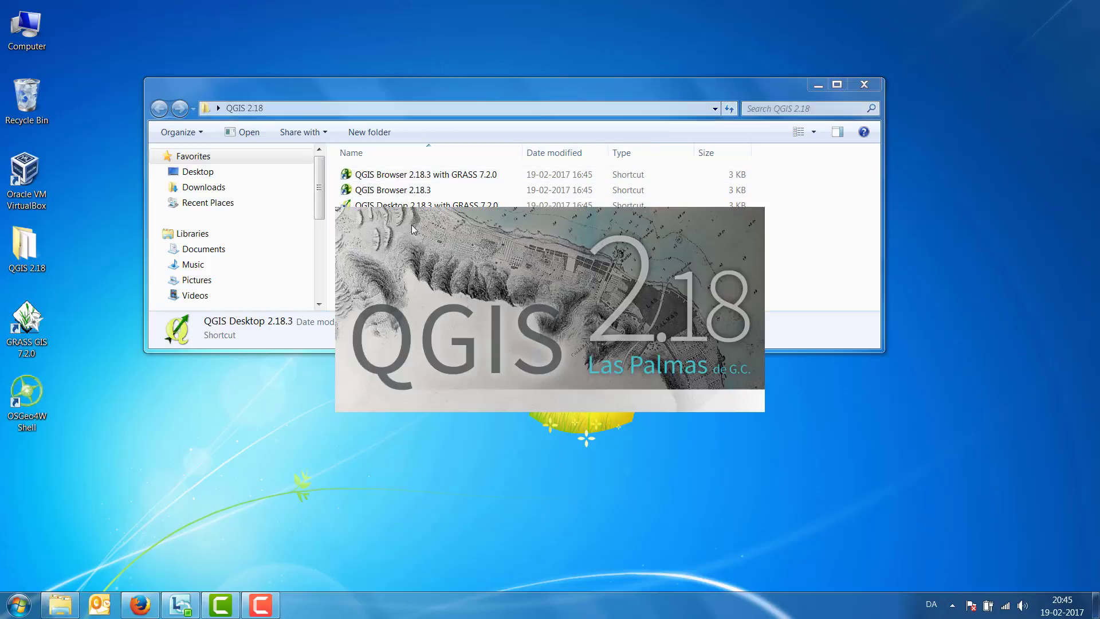